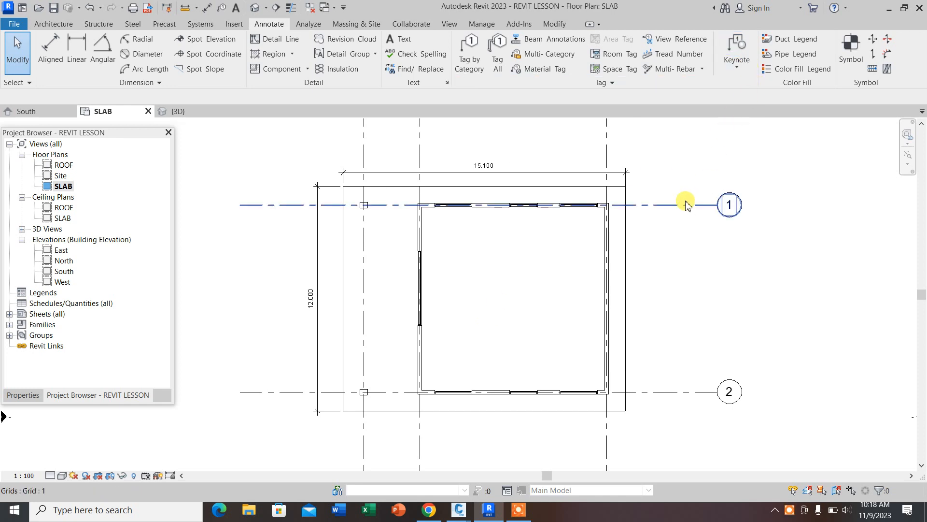
- Examine the slab's overall length and width dimensions in the SLAB floor plan
scroll(507, 206, "up", 1)
scroll(502, 204, "down", 2)
scroll(451, 228, "up", 2)
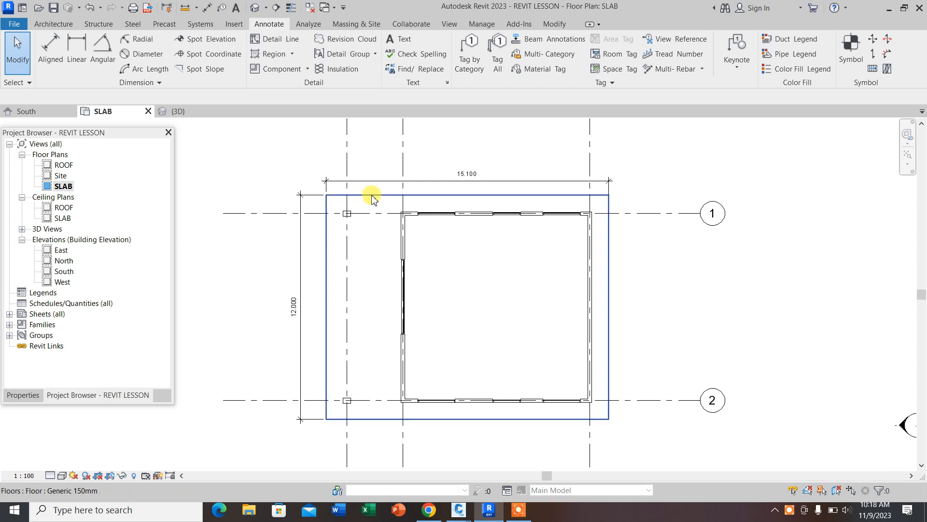
scroll(373, 197, "up", 1)
scroll(381, 202, "down", 1)
scroll(445, 182, "up", 1)
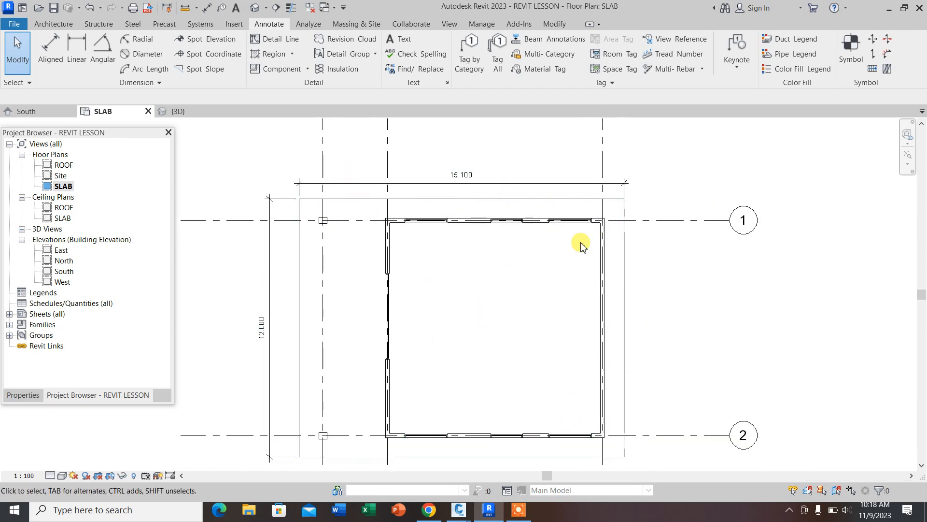
left_click(466, 178)
left_click(261, 330)
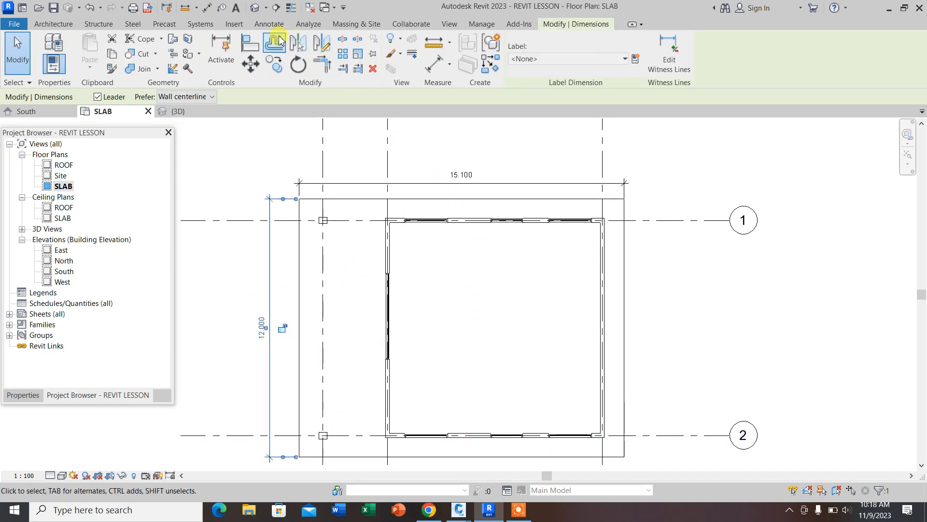
- Inspect the building in the 3D view and select its floor slab
left_click(256, 7)
scroll(476, 259, "up", 3)
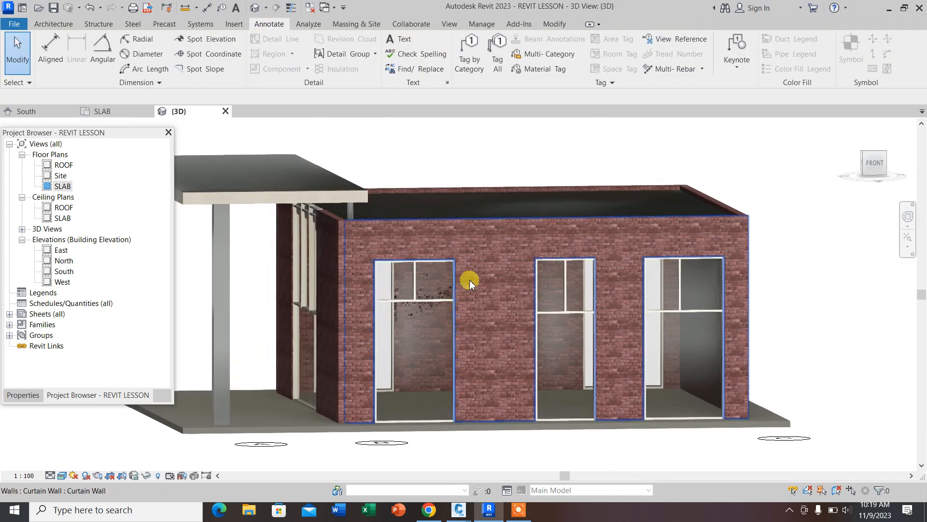
scroll(472, 280, "down", 4)
scroll(465, 317, "up", 2)
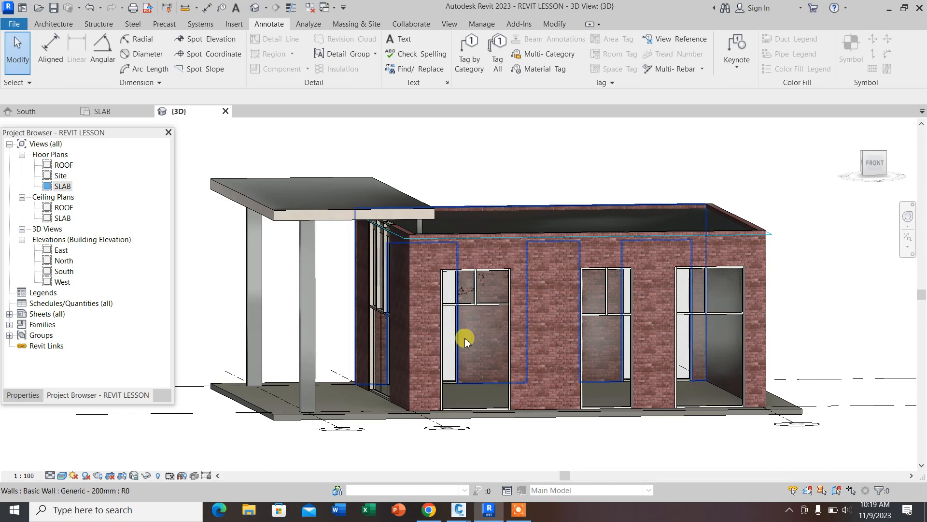
left_click_drag(444, 345, 676, 384)
left_click(439, 439)
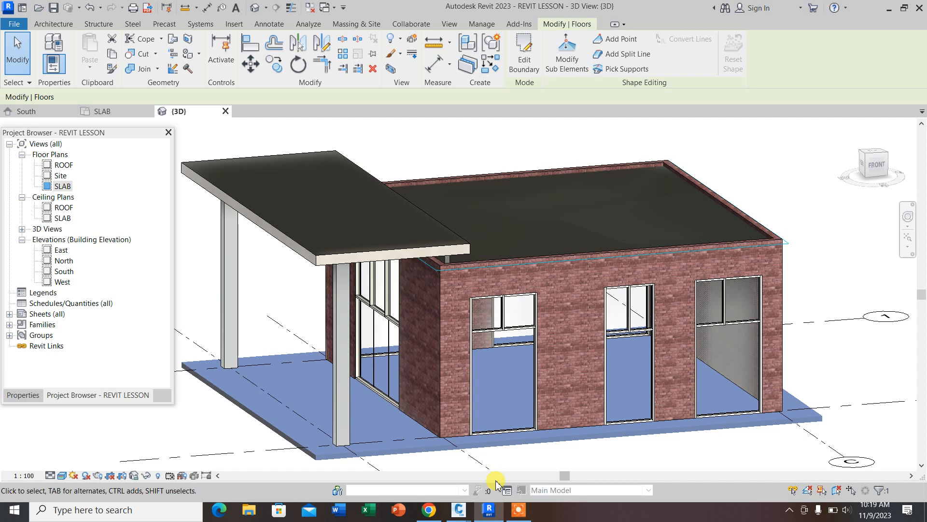
scroll(512, 385, "down", 2)
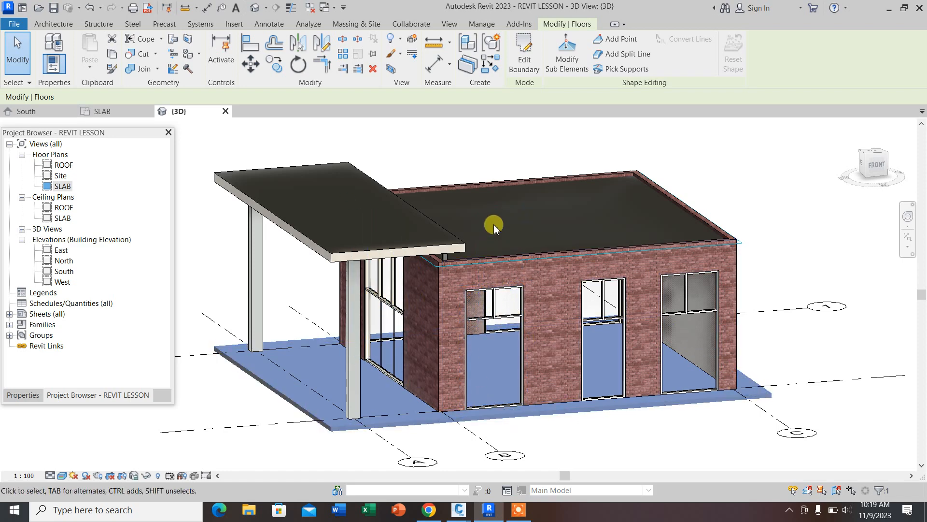
- Return to the SLAB floor plan and check the slab's overall dimensions with the floor selected
left_click(102, 111)
scroll(462, 188, "up", 1)
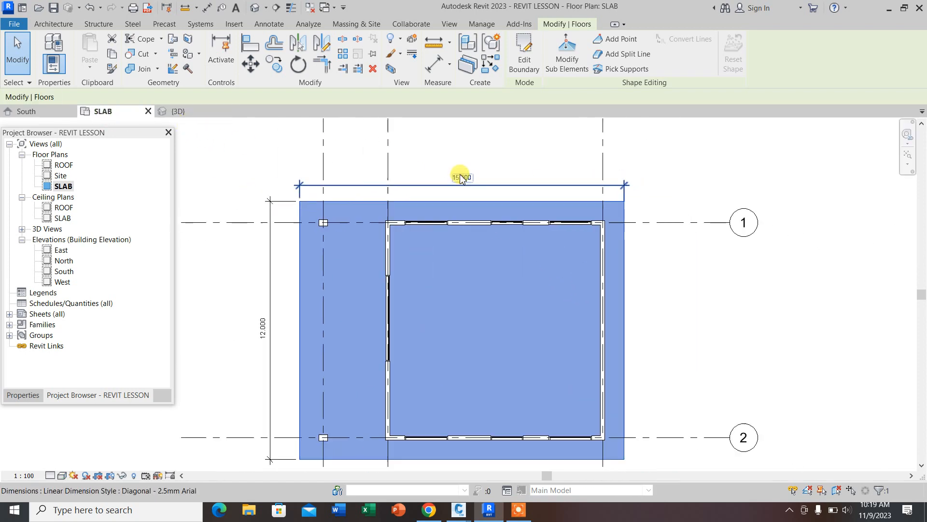
scroll(428, 192, "up", 2)
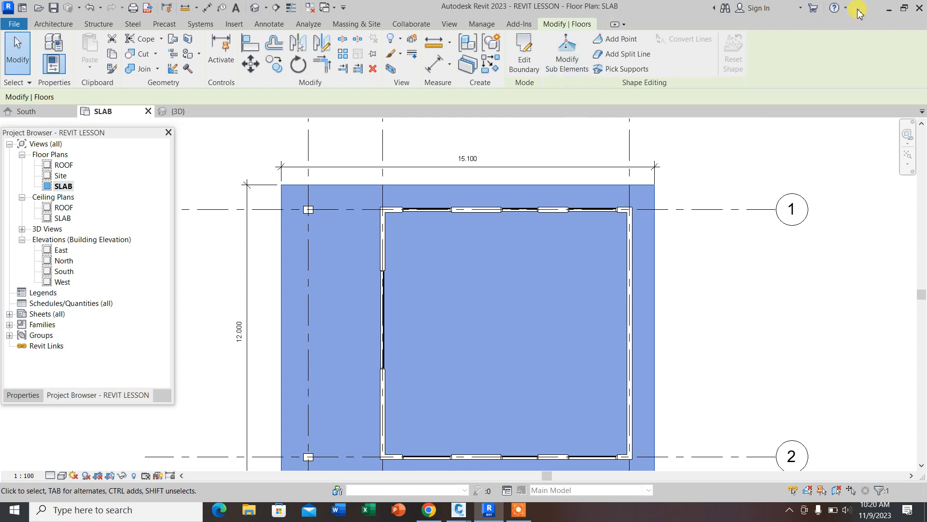
- Create a new text document on the desktop and open it in a maximized Notepad window
left_click(890, 10)
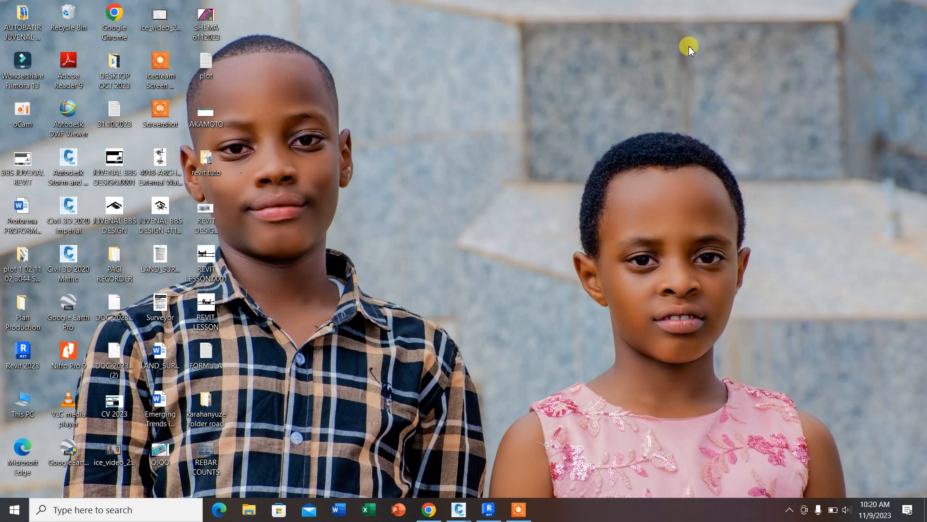
right_click(414, 159)
mouse_move(514, 261)
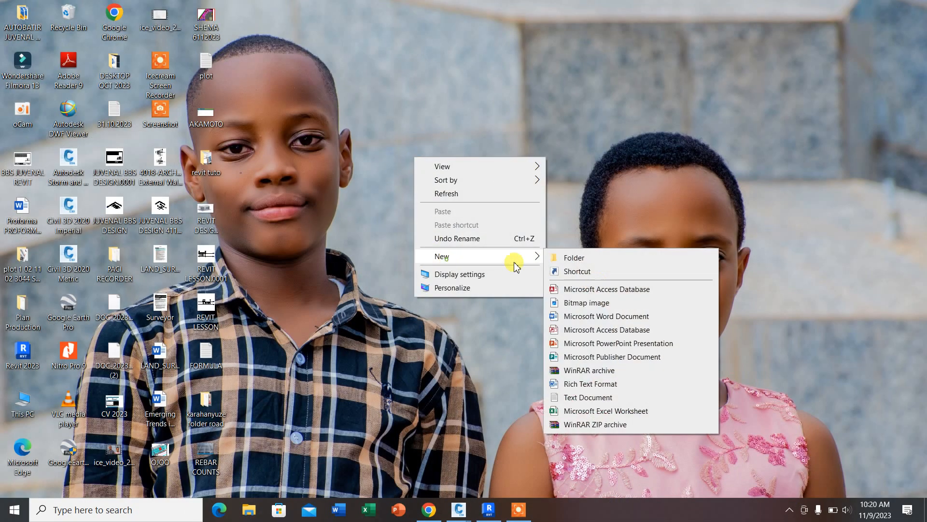
left_click(588, 397)
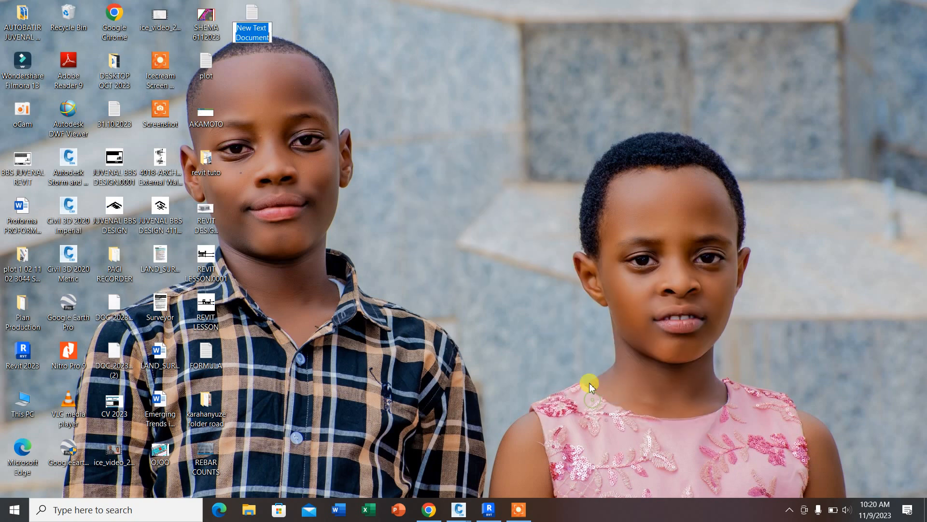
left_click(254, 17)
double_click(253, 17)
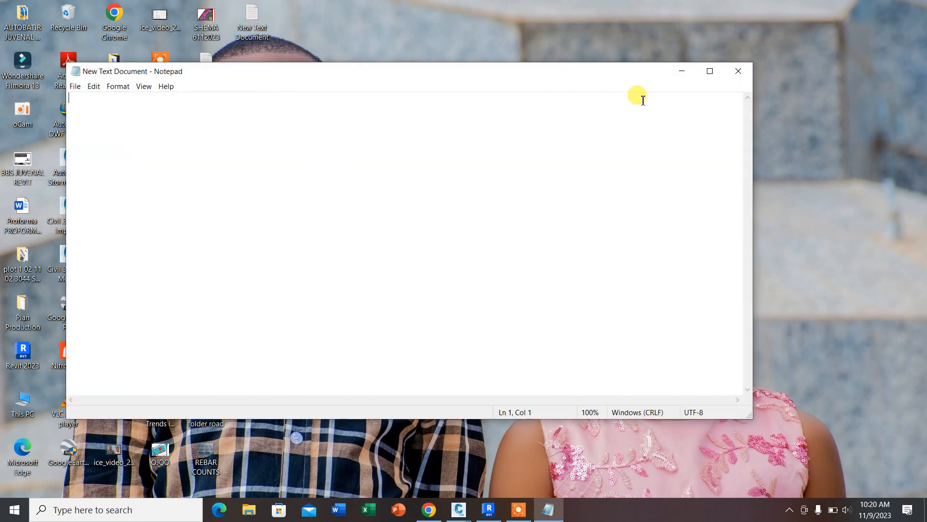
left_click(710, 72)
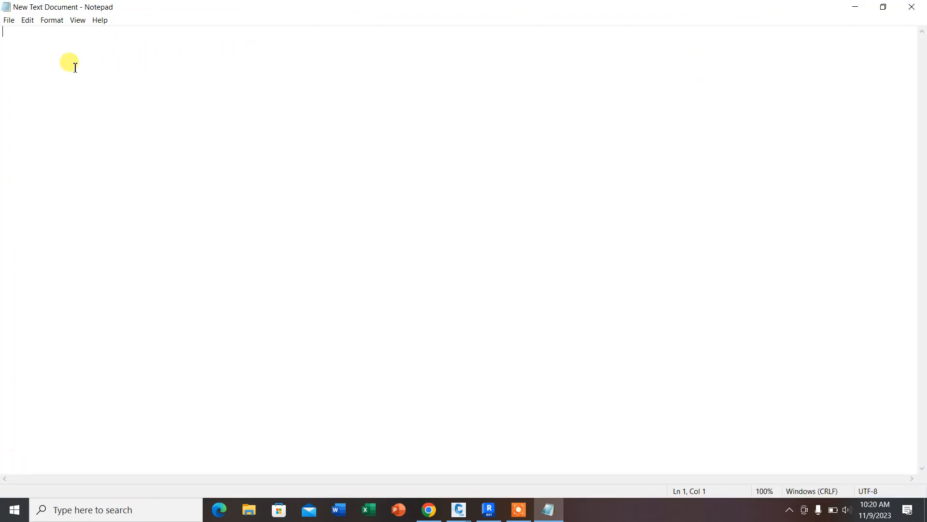
- Enter the title "CALCULATION OF THE CONCRETE MATERIAL FOR A SLAB OF 15.10*12*0.15" on the first line
type("CAL")
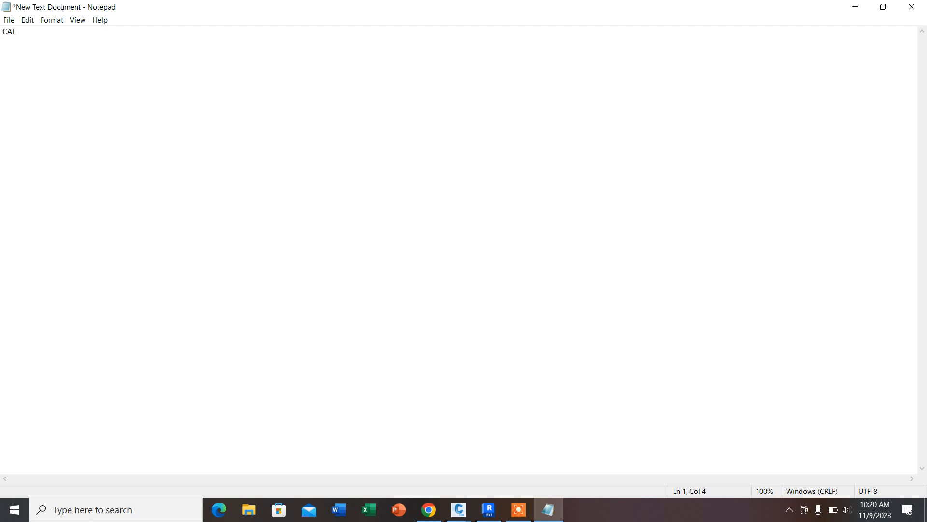
type("CULATION OF THE CONCRET")
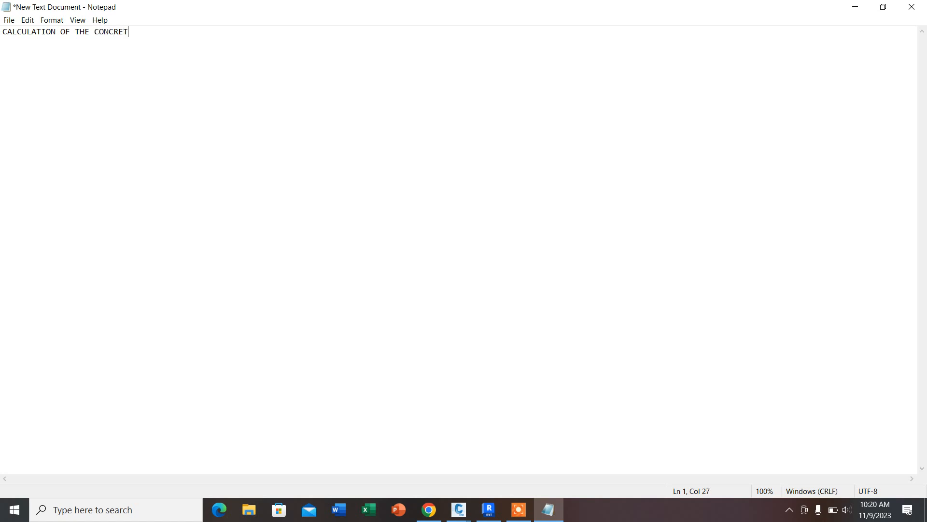
type("E MATERIAL FOR A SLAB OF 15.")
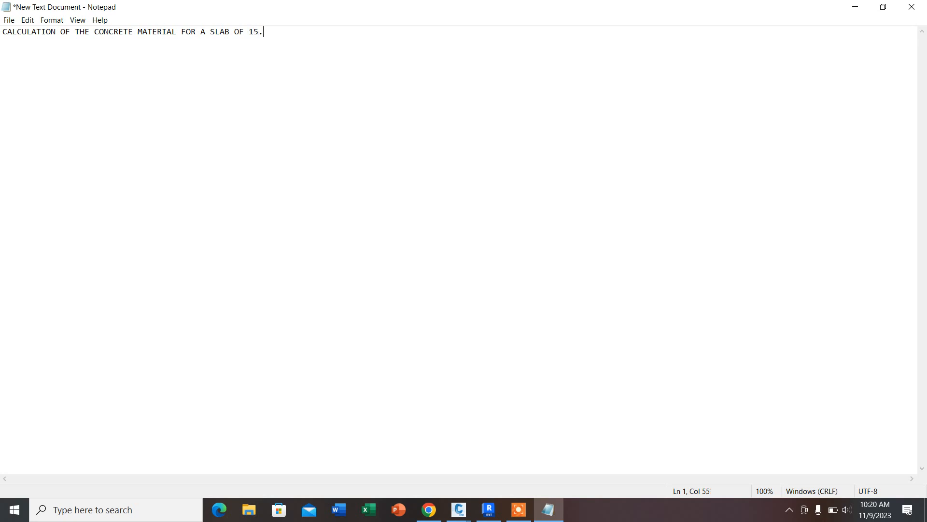
type("10*12*0.15")
key("Return")
- Write the wet volume line "1.WET VOLUME=15.10m*12m*0.15=27.18m3" below the title
type("1.WET VOLUME=15")
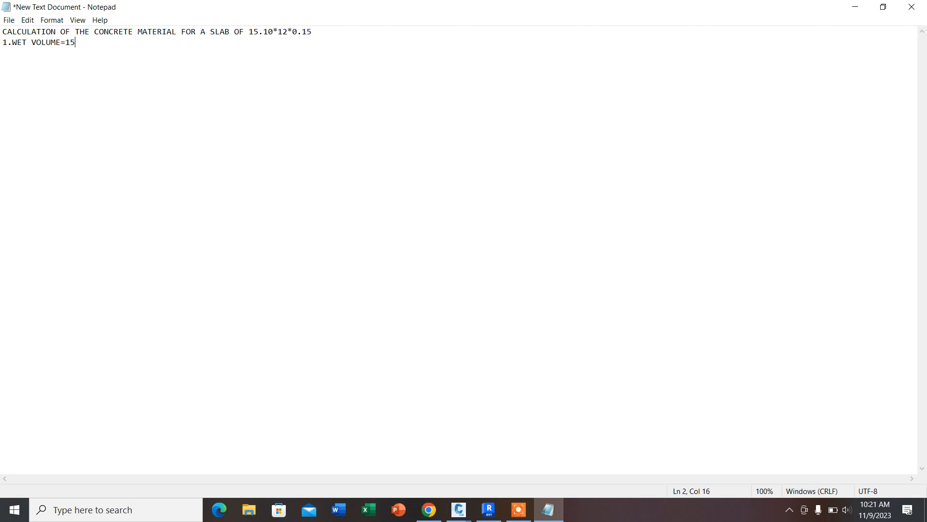
type(".10m*12m.")
key("BackSpace")
type("*0.15=27.18m3")
key("Return")
- Write the dry volume line "2.Dry volume=27.18m3*1.54=41.8527m3" below the wet volume
type("2.dry")
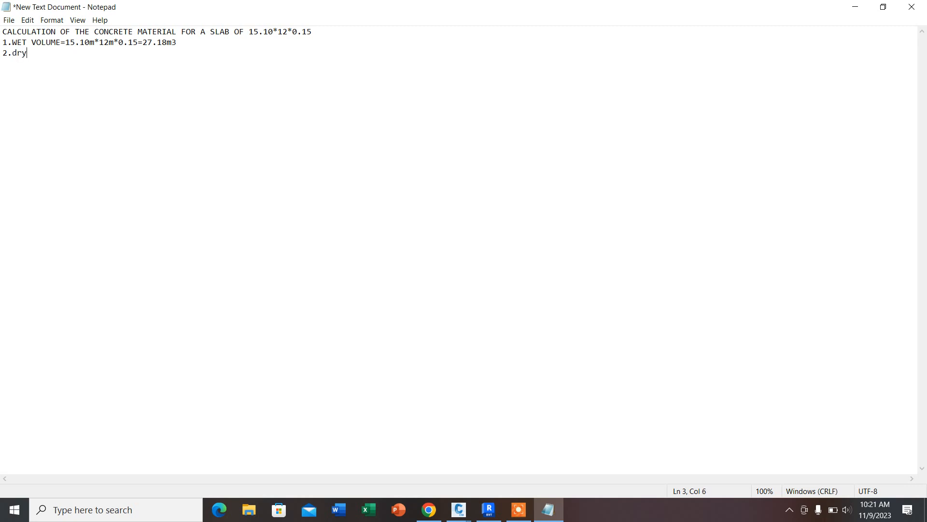
key("BackSpace")
key("BackSpace")
type("Dry vol")
type("=21")
key("BackSpace")
type("7.18m3*1.54=")
type("41.")
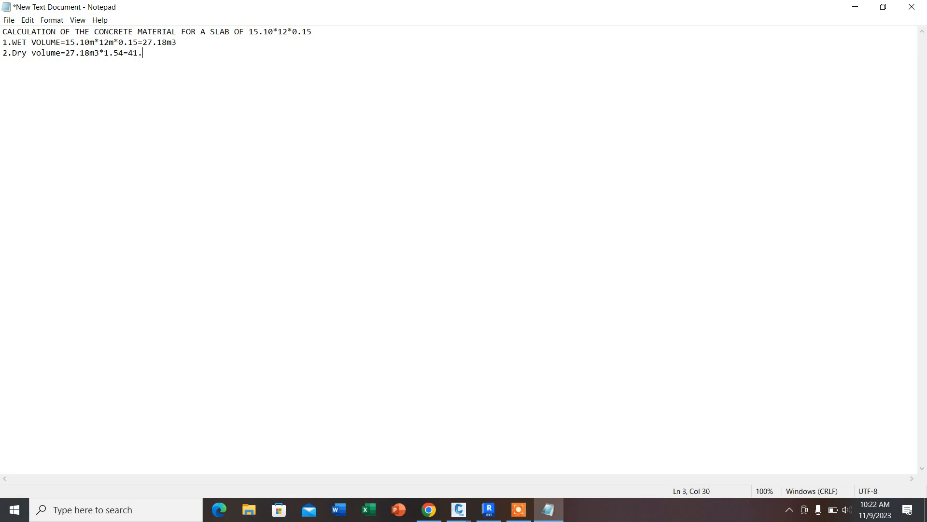
type("8527m3")
left_click_drag(128, 51, 179, 51)
left_click(187, 56)
- Leave a blank line below the dry volume and start a known-data line with "KNWON DATAS:Mixing"
key("Return")
key("Return")
type("KNWO N")
type("DATS")
key("BackSpace")
key("BackSpace")
type("TAS:Mixing ")
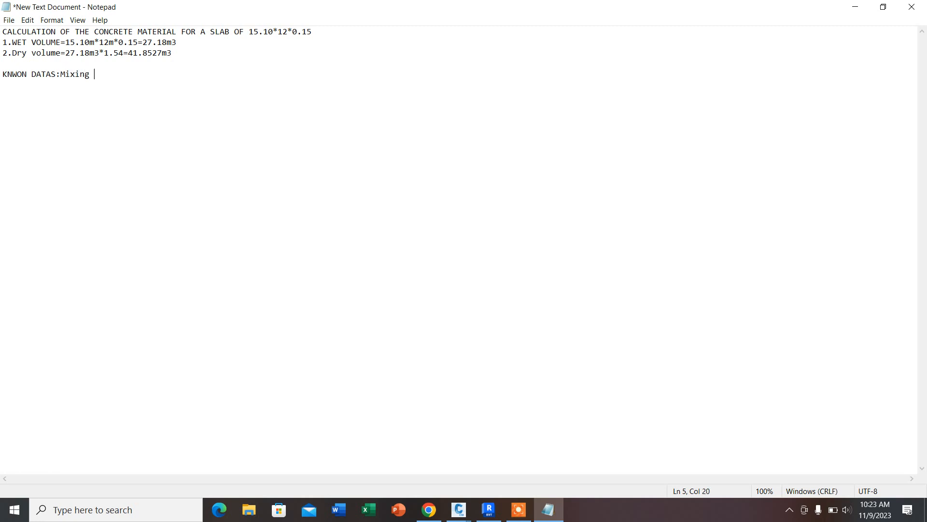
- Complete the known-data line with the concrete mix "Ration M15 1:2:4"
type("rTION")
key("BackSpace")
key("BackSpace")
key("BackSpace")
key("BackSpace")
type("o")
key("BackSpace")
key("BackSpace")
type("Ration M15 1:2:4")
left_click(153, 75)
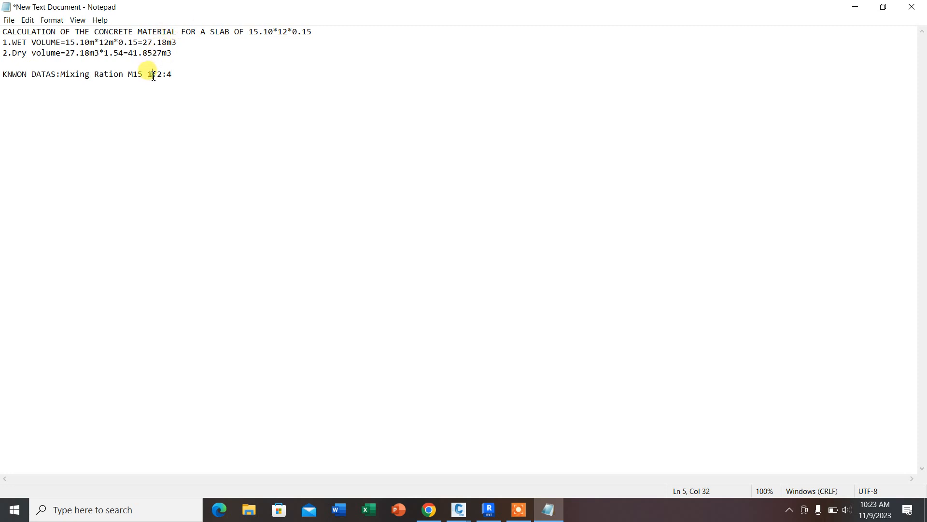
left_click_drag(153, 75, 170, 74)
left_click(175, 75)
- Add the total ratio line "3.TOTAL RATIO=1+2+4=7" below the mix ratio
key("Return")
type("3.TOTAL RA")
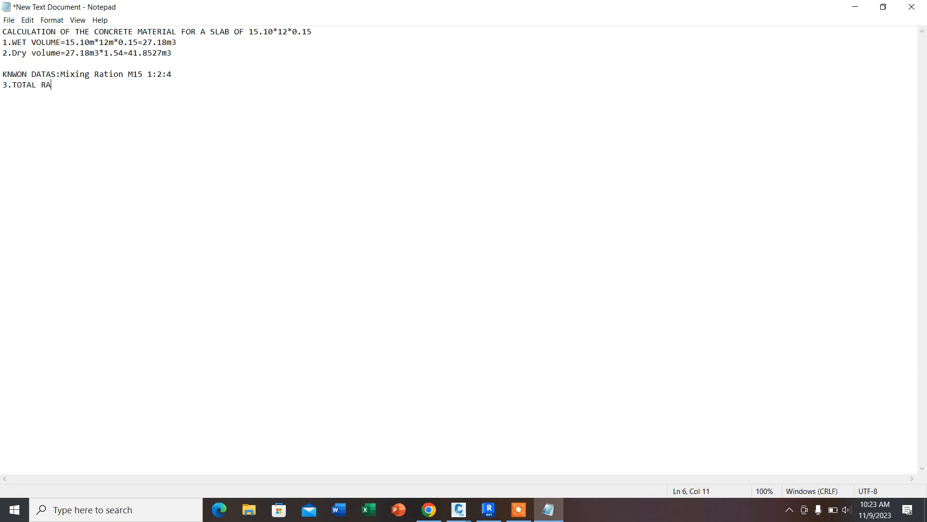
type("TION")
key("BackSpace")
type("=1+2+4=7")
- Leave a blank line, add the heading "CALCULATION" and start the item "1 CEMENT" beneath it
key("Return")
key("Return")
type("4.")
key("BackSpace")
key("BackSpace")
type("CAL")
type("CULATIO")
type("N ")
type("1")
type(" CEMENT")
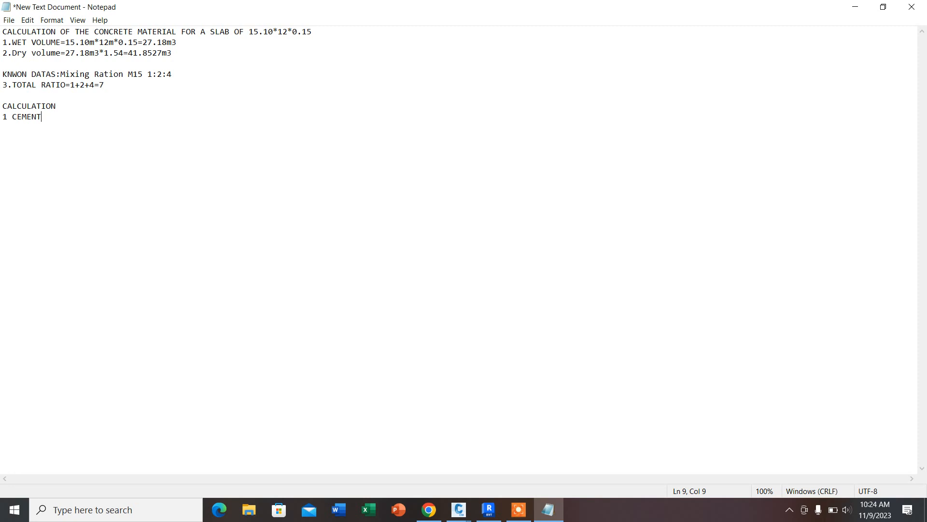
- Extend the cement item with the parenthesized formula ":(CEMENT RATIO:TOTAL RATION)"
type(":CEMENT RATIO:TOTAL RATION")
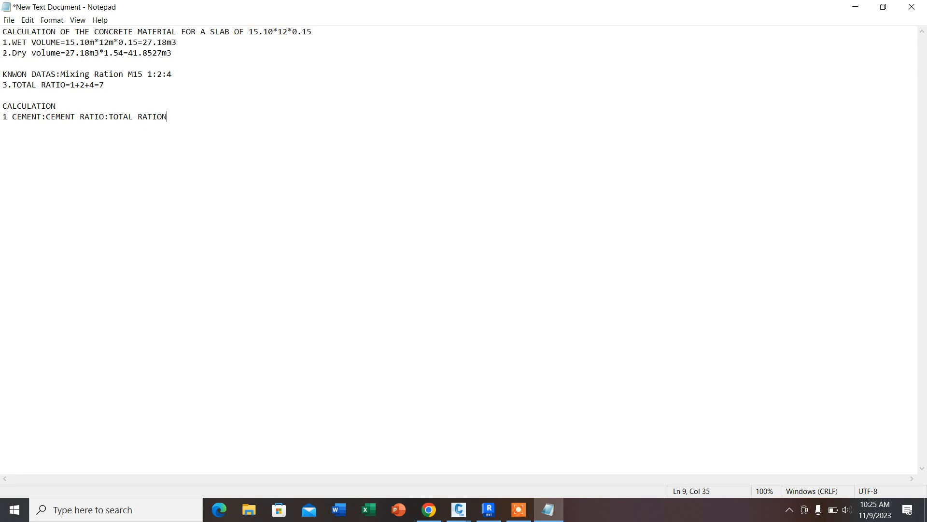
type(")")
key("Left")
key("Left")
key("Left")
key("Left")
type("(")
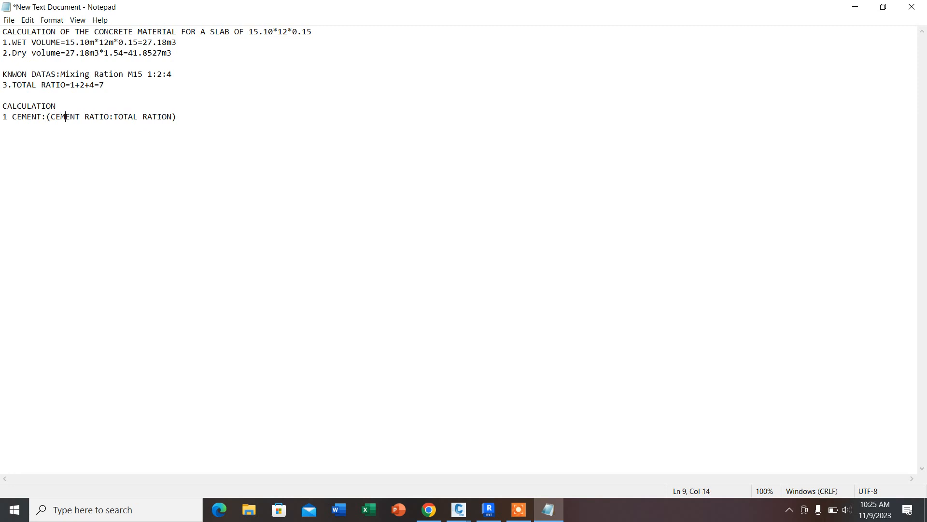
- Finish the cement volume formula with "XDRY CONCERE VOLUME=1/7)X41.8527m3=5.97m3"
key("Right")
key("Right")
key("Right")
key("Right")
key("Right")
key("Right")
key("Right")
key("Right")
key("Right")
key("Right")
key("Right")
key("Right")
key("Right")
key("Right")
type("XDRY CONCERE VOLUME=")
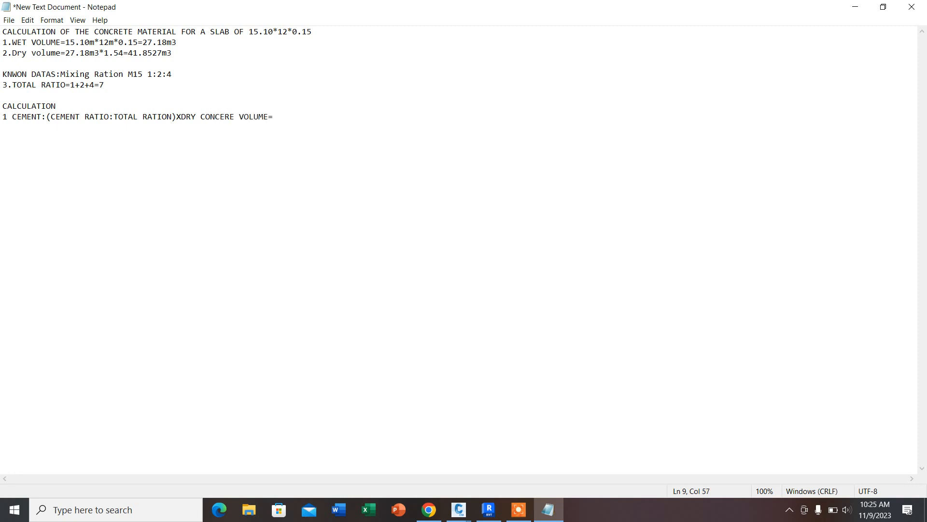
type("1/7)X41.8527m3=5.97m3")
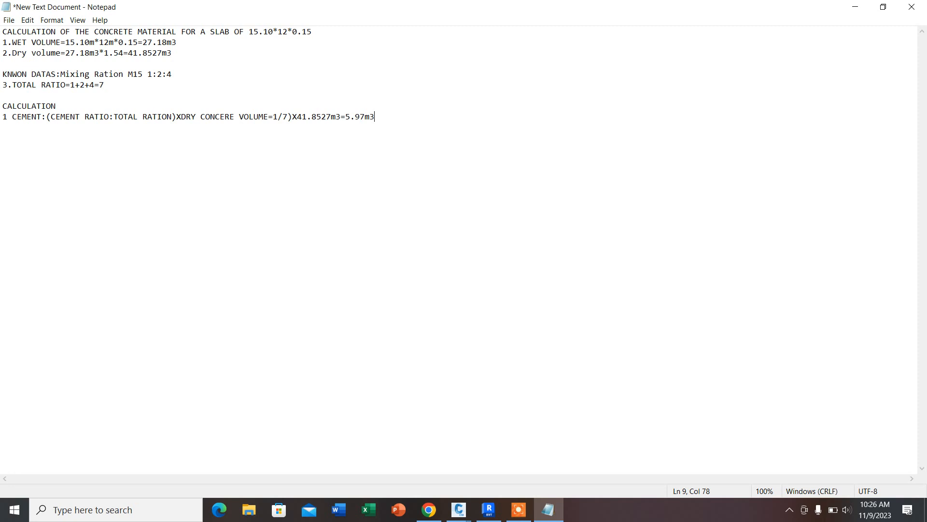
- Add the line "DENSITY FORMULA=Density =masss:Volume therefore m=density*cement volume" below the cement volume
key("Return")
type("DENSITY FORMULA")
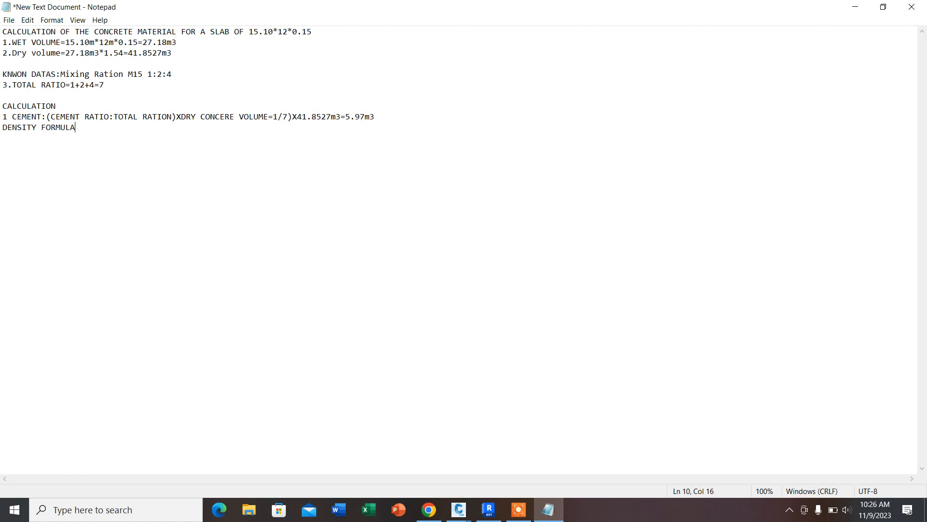
type("=DENSITY")
key("BackSpace")
key("BackSpace")
key("BackSpace")
key("BackSpace")
key("BackSpace")
key("BackSpace")
type("ensity -")
key("BackSpace")
type("=masss:Vo")
key("BackSpace")
type("olume")
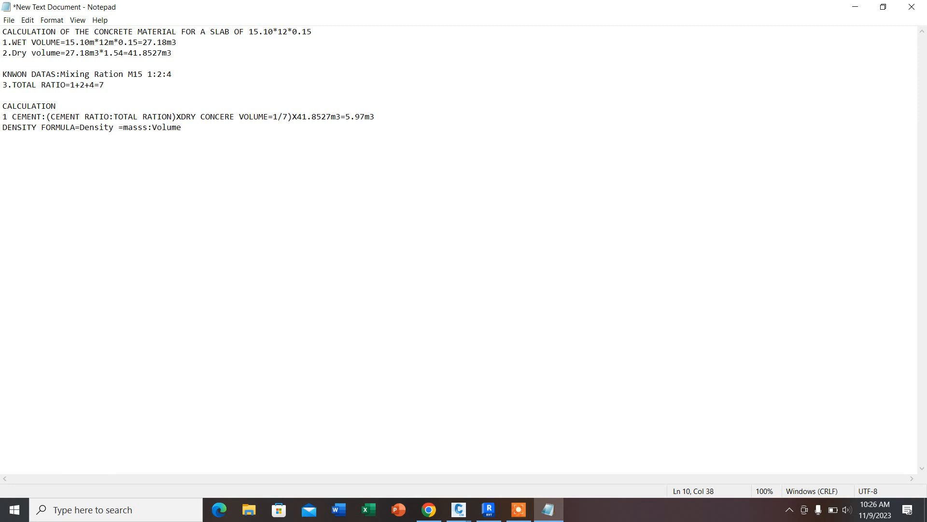
type(" therefore m=density*cement volume")
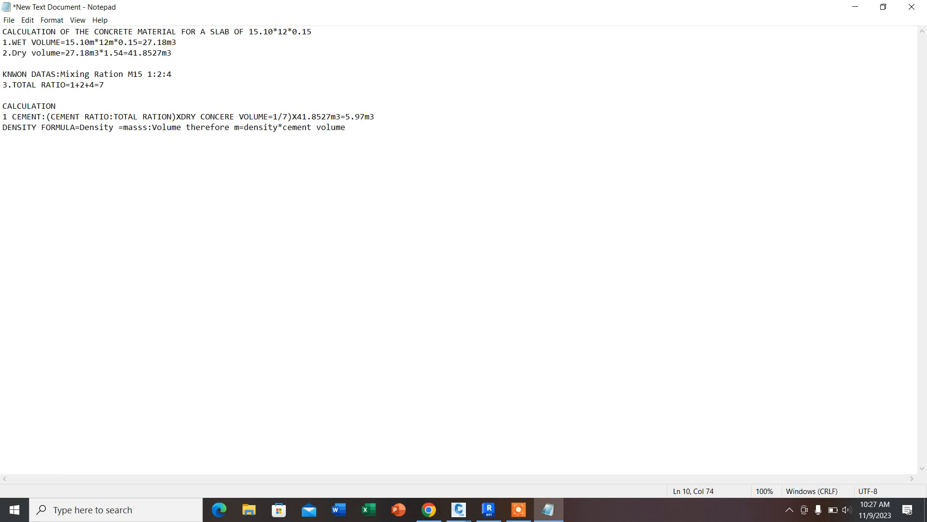
- Leave a blank line and write "then the concrete density is equal to 1440kg/m3="
key("Return")
key("Return")
type("then the concrete den")
key("BackSpace")
type("nsity")
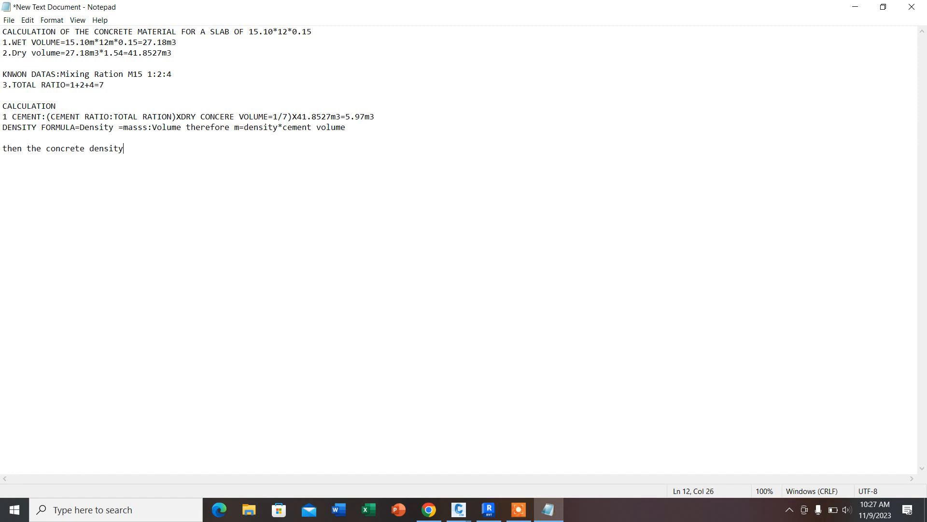
type(" is equal to 1440kg/m3=")
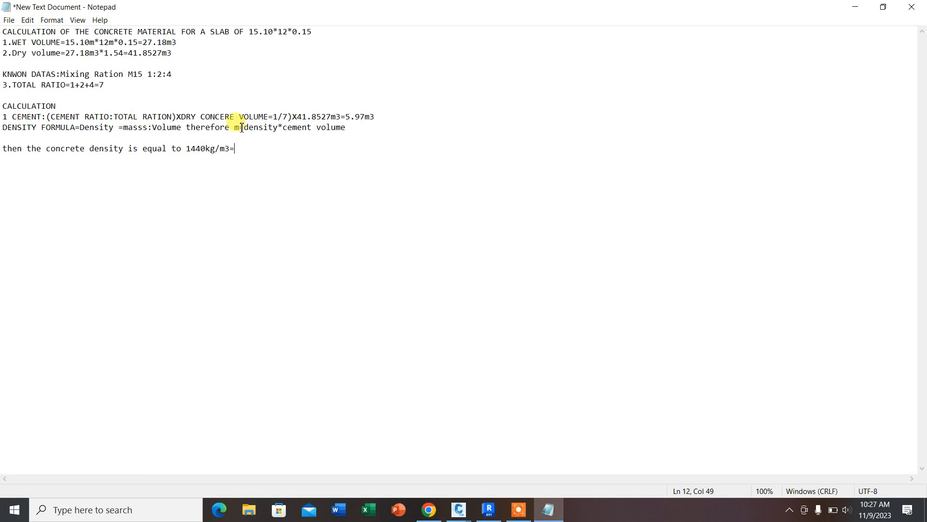
- Extend the density line with the cement mass calculation "1440kg*5.97m3=8609kg"
left_click_drag(248, 128, 346, 127)
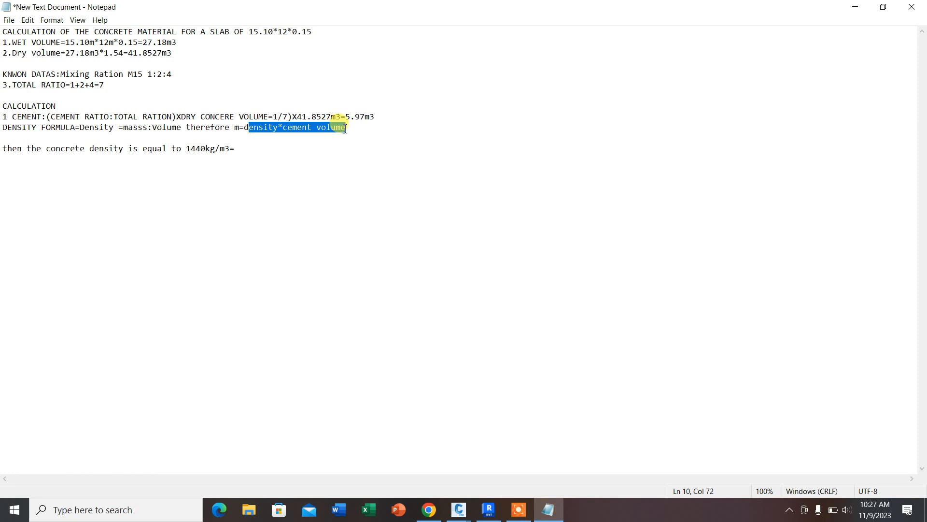
left_click(246, 148)
type("1440")
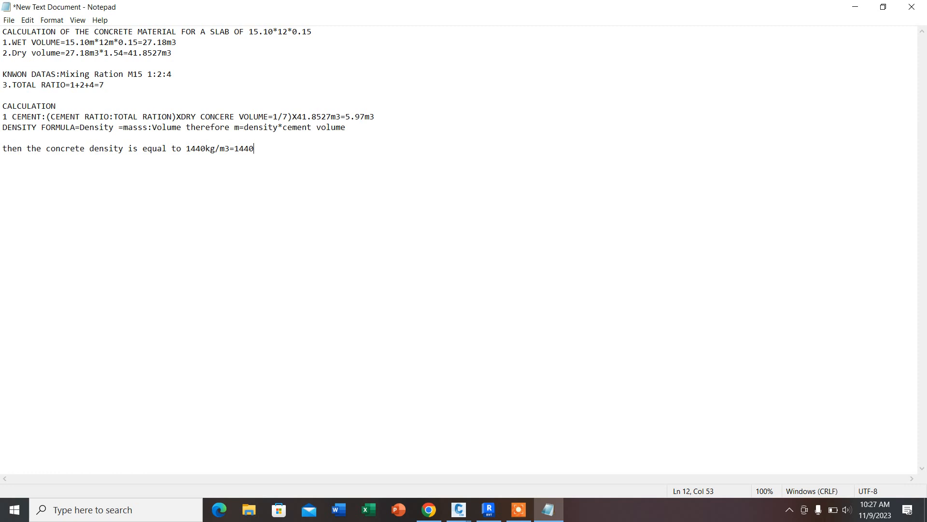
type("kg*")
left_click_drag(346, 118, 374, 120)
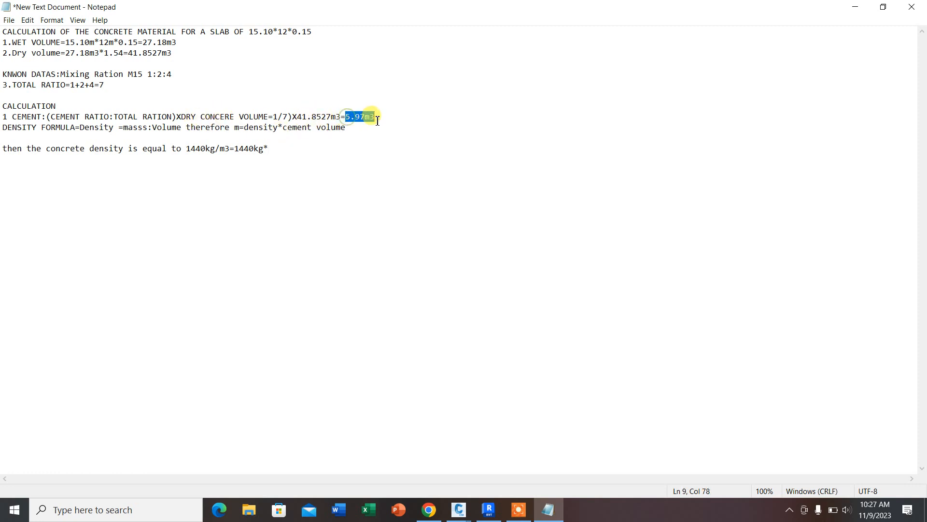
left_click(276, 149)
type("5.97")
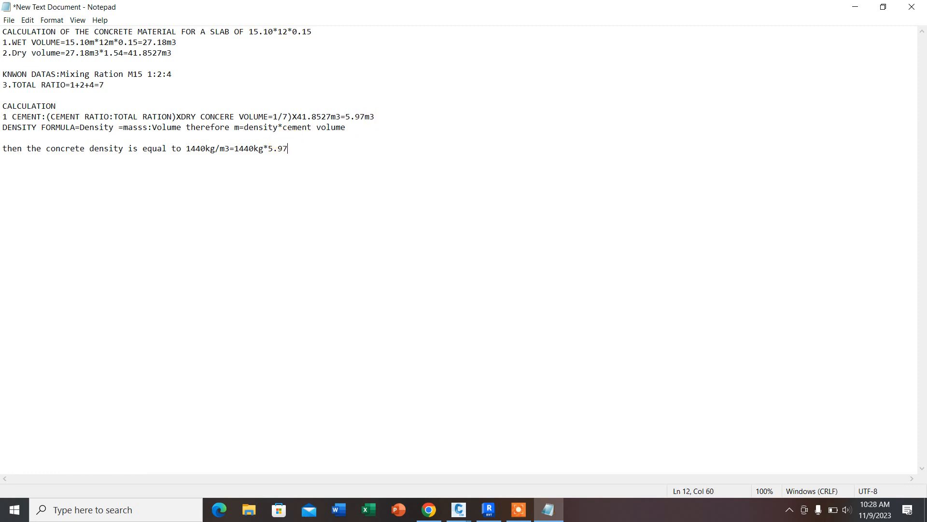
type("m3=")
type("8609kg")
- Append the bag conversion ":50kg=172bags" to the end of the cement mass calculation
key("Return")
left_click(340, 150)
type(":50kg=172bags")
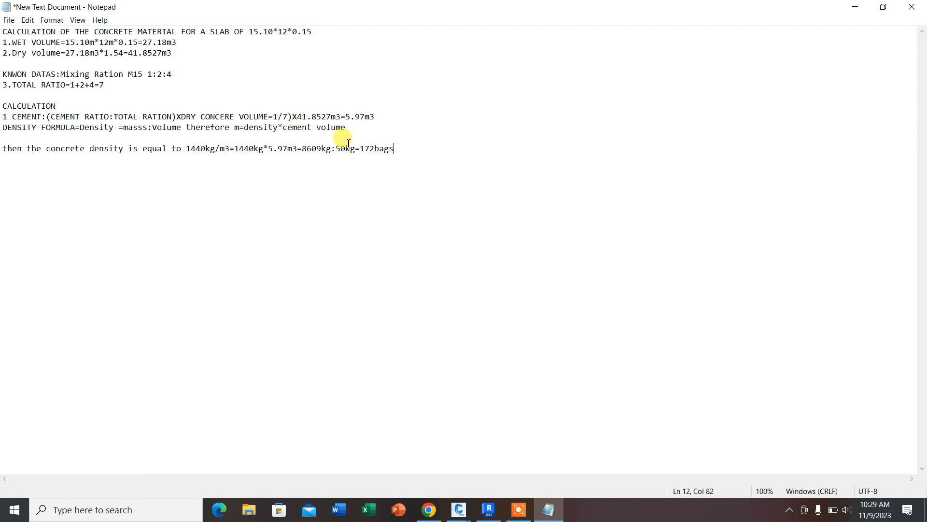
left_click_drag(360, 149, 404, 153)
- Leave a blank line and add the sand item "2SAND=Sand ratio/total ration*41.8527=119m3"
left_click(403, 154)
key("Return")
key("Return")
type("2SAND=")
type("Sand r")
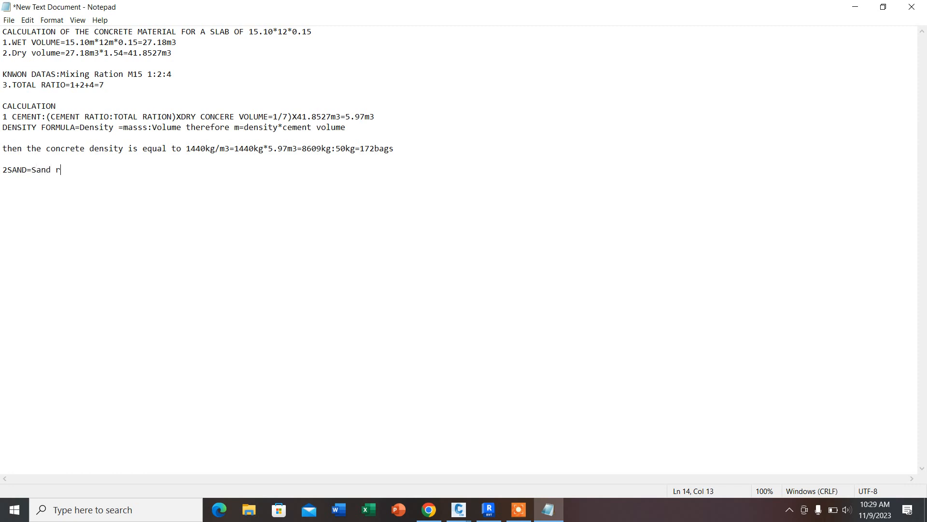
type("atio/total ration*")
type("41.852")
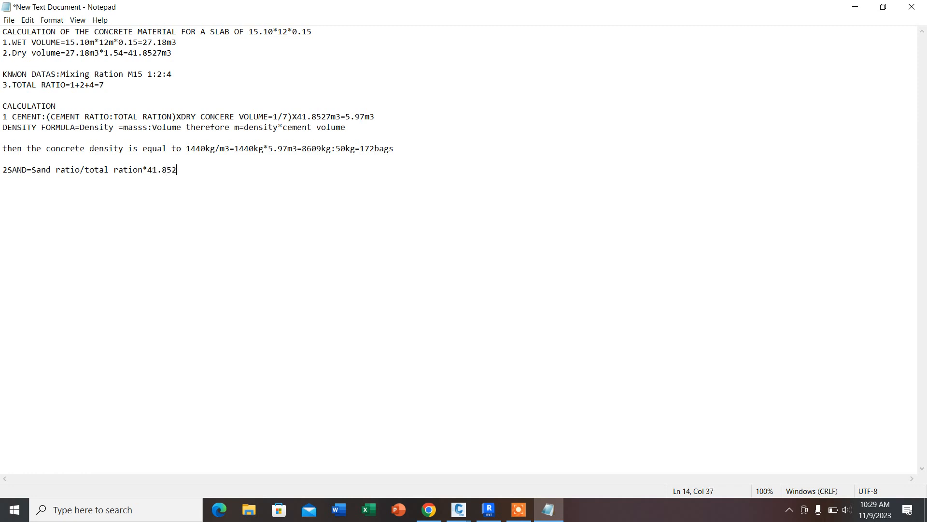
type("7")
left_click_drag(3, 53, 189, 59)
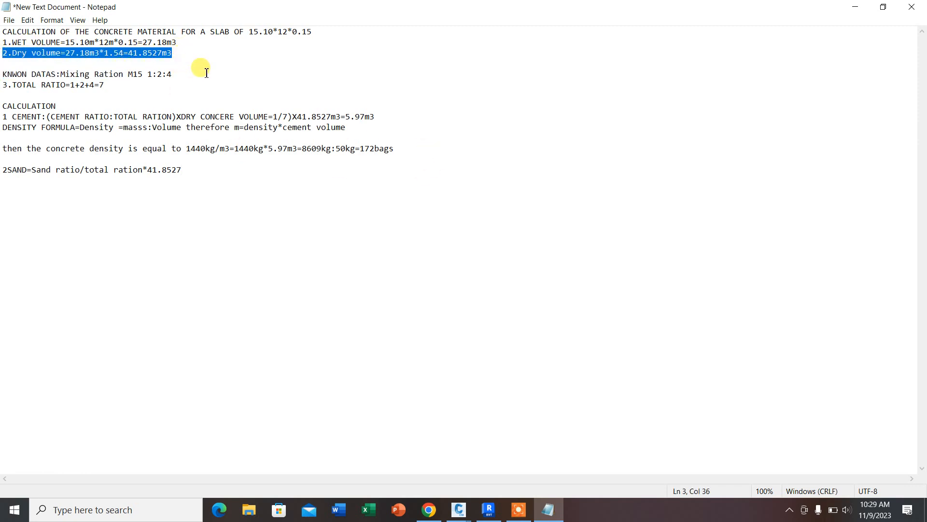
left_click(190, 171)
type("=")
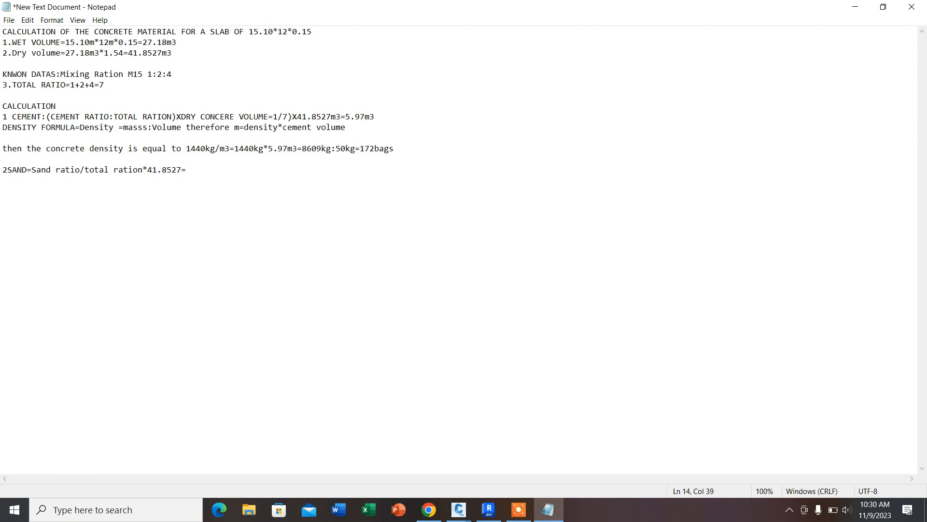
type("119m3")
- Write "density formula 1600kg/m3=1600*119=" on the line below the sand volume
key("Return")
type("density formula")
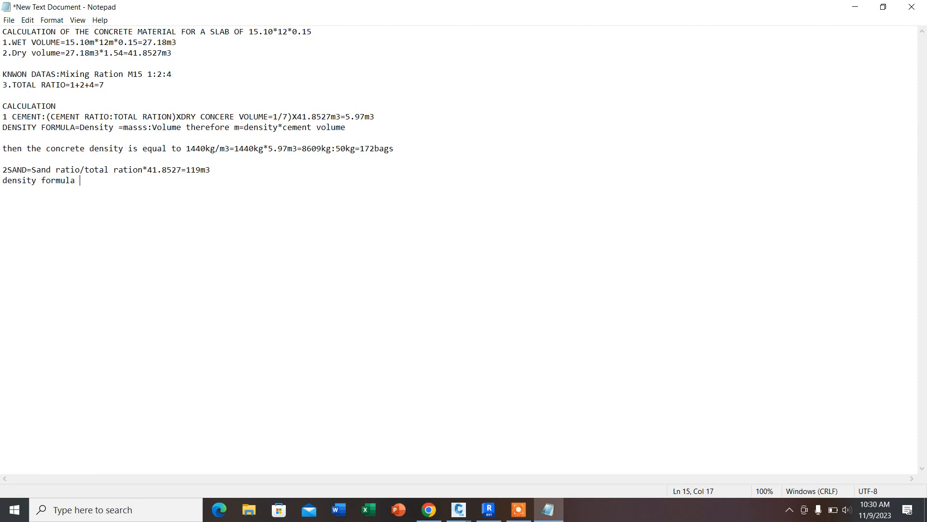
type("1600kg/m3=1600*119")
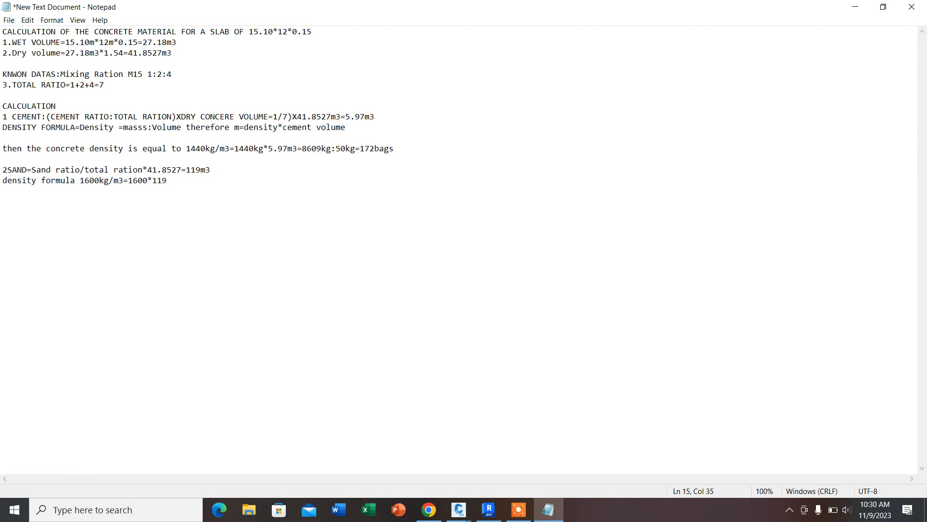
type("=")
- Replace the trailing equals sign of the sand density line with "m3:20=5.95 trucks"
left_click_drag(187, 170, 9, 186)
left_click(7, 188)
left_click(177, 185)
key("BackSpace")
type("m3;")
key("BackSpace")
type(":20=")
type("5.95")
type("trucks")
- Leave a blank line and add "3.AGRREAGATE=aggregate ration/total ration *41.8527=4/7*41.8527=23.9"
key("Return")
key("Return")
type("3.AGRREAGATE")
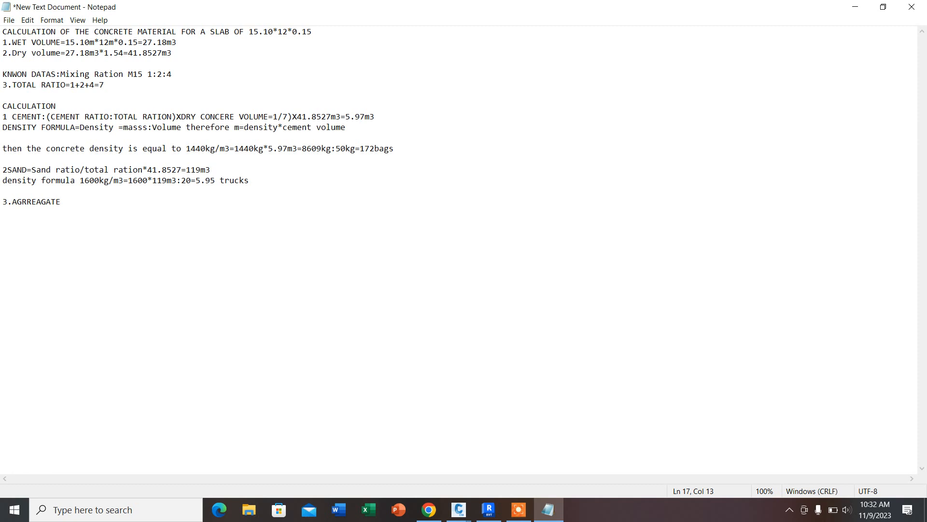
type("=aggregate ration/total ration")
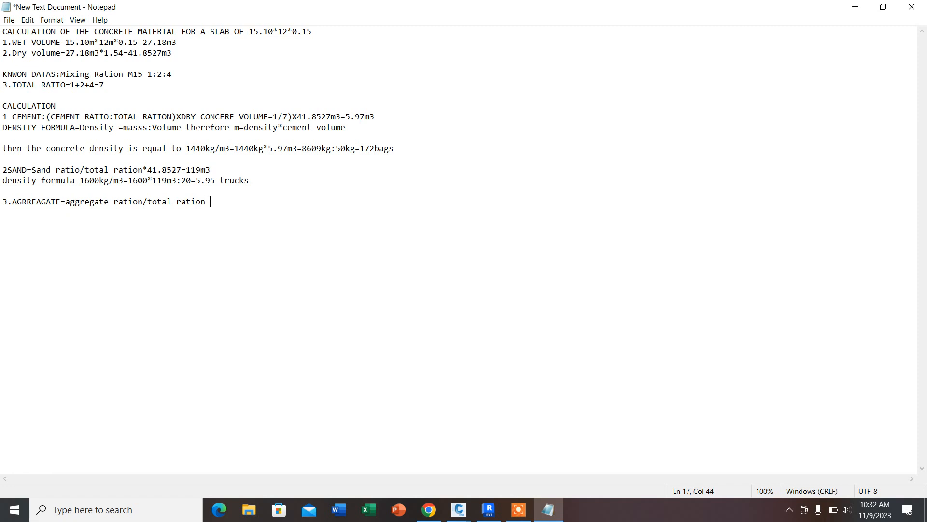
type(" *41.8527=")
type("4/7*41.8527=23.")
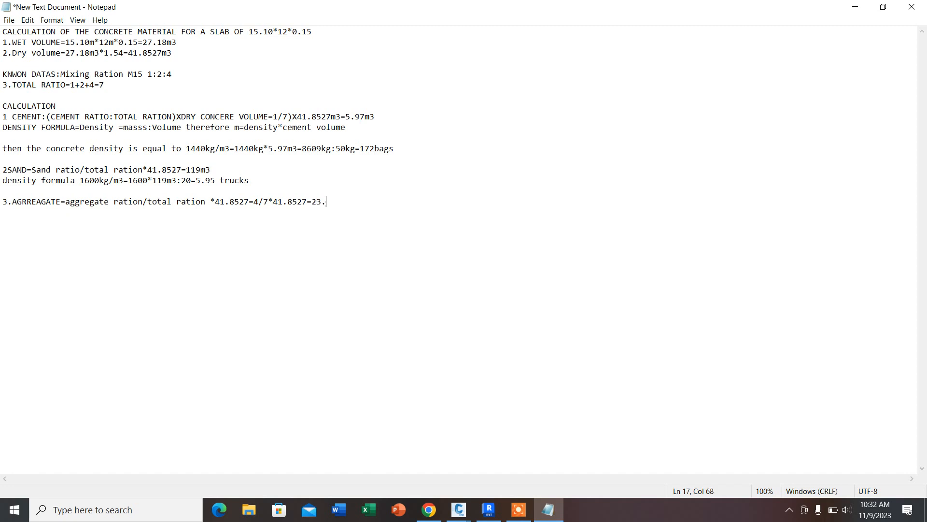
type("9")
- Add the unit "m3" directly after the aggregate volume
key("Return")
type(";20")
key("BackSpace")
key("BackSpace")
key("BackSpace")
key("BackSpace")
type("m3")
left_click(342, 207)
- Start a new line below the aggregate item with the label "4 Water:"
key("Return")
type("4water")
key("BackSpace")
key("BackSpace")
key("BackSpace")
key("BackSpace")
key("BackSpace")
key("BackSpace")
type("Wter")
key("BackSpace")
key("BackSpace")
key("BackSpace")
type("ater")
type(":")
- Complete the water item with "1bag=30l" and write "50kg cement =30l" on the line below
type("1bag")
type("=")
type("30l ")
type("50kg c")
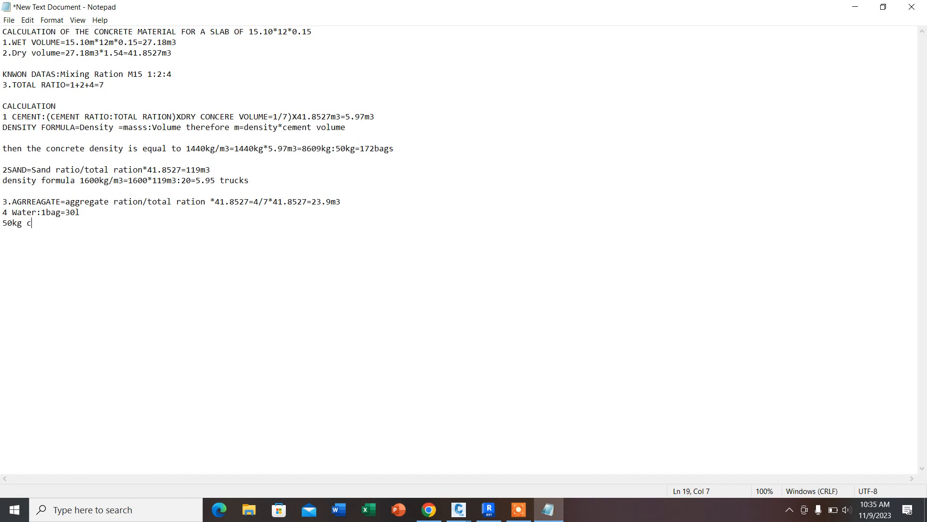
type("ement =30l")
- Add the water-cement ratio line "W/C=30/50=0.6*172=5165L" and minimize the document
key("Return")
type("W/C=30/50=0.6")
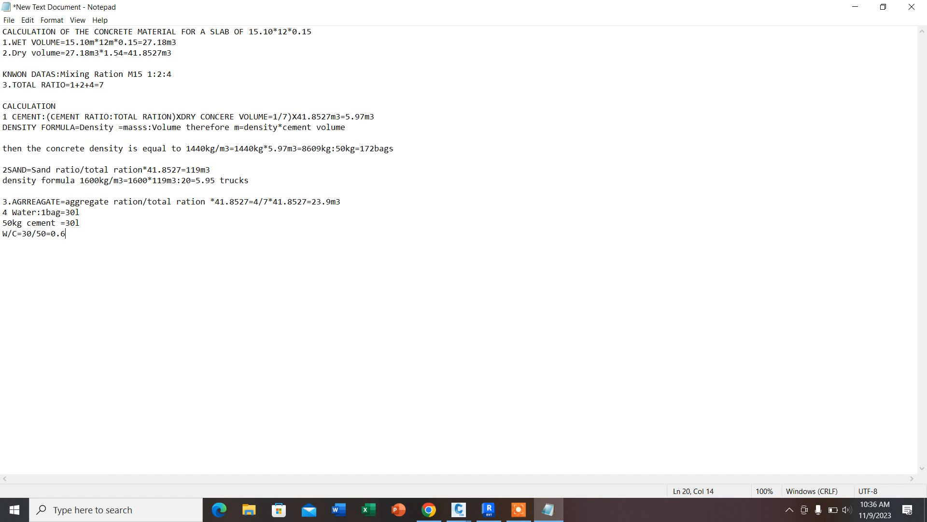
type("*")
left_click_drag(68, 235, 56, 235)
left_click(77, 234)
type("172=5165L")
left_click(857, 9)
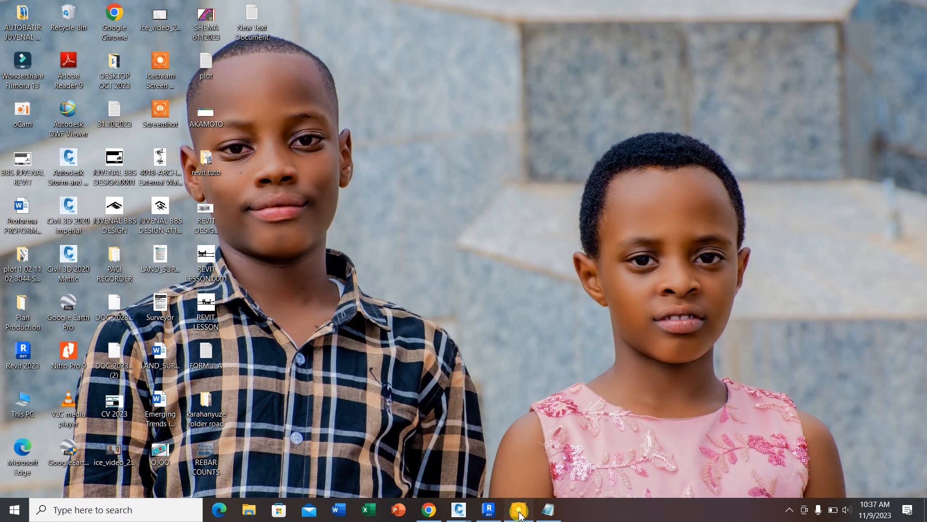